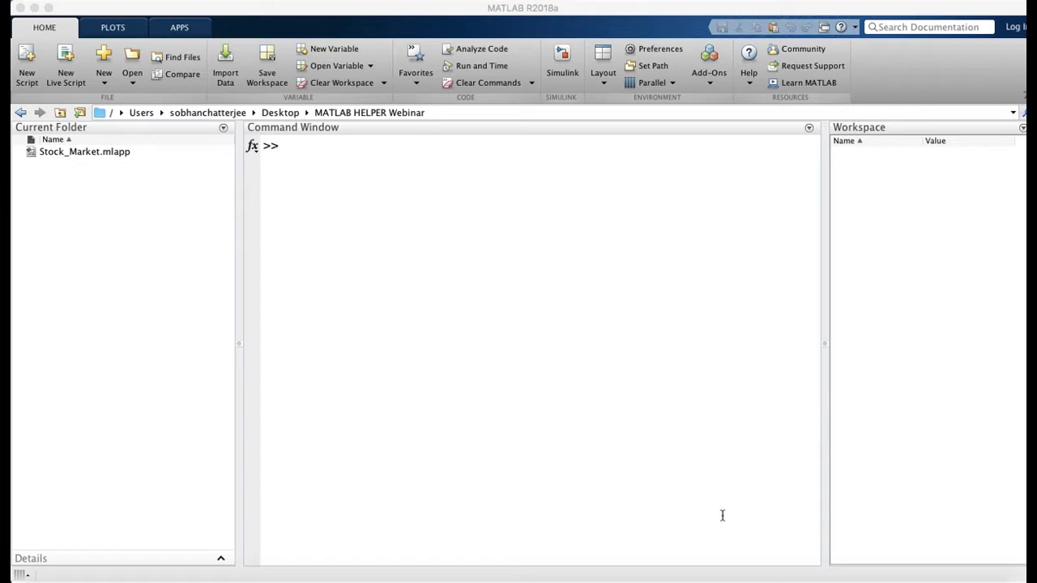
- Bring Chrome forward, close the page-source and old Yahoo Finance AAPL tabs, leaving a blank tab
mouse_move(632, 577)
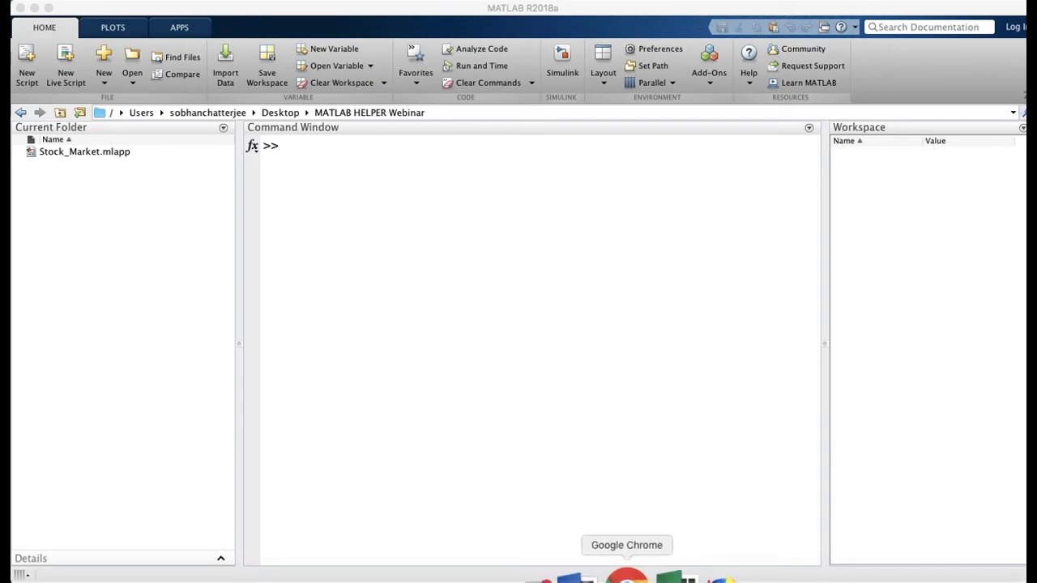
key(ctrl+Up)
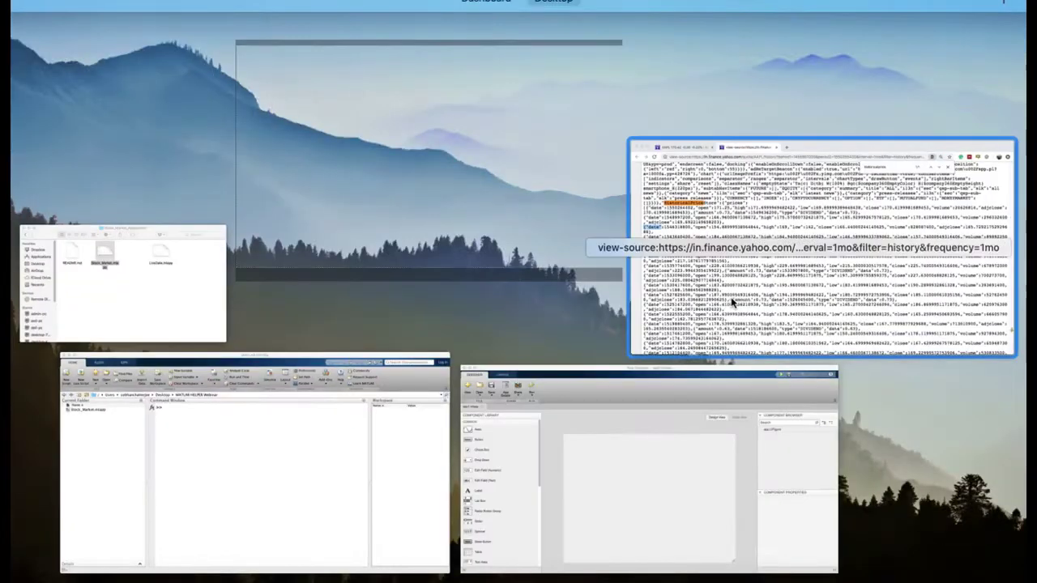
click(699, 277)
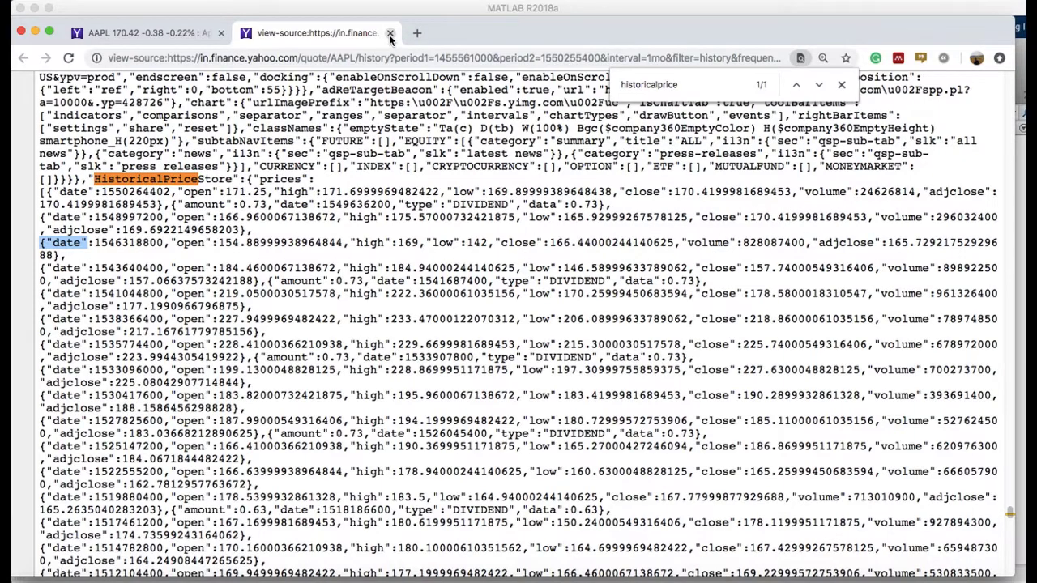
click(225, 40)
click(248, 34)
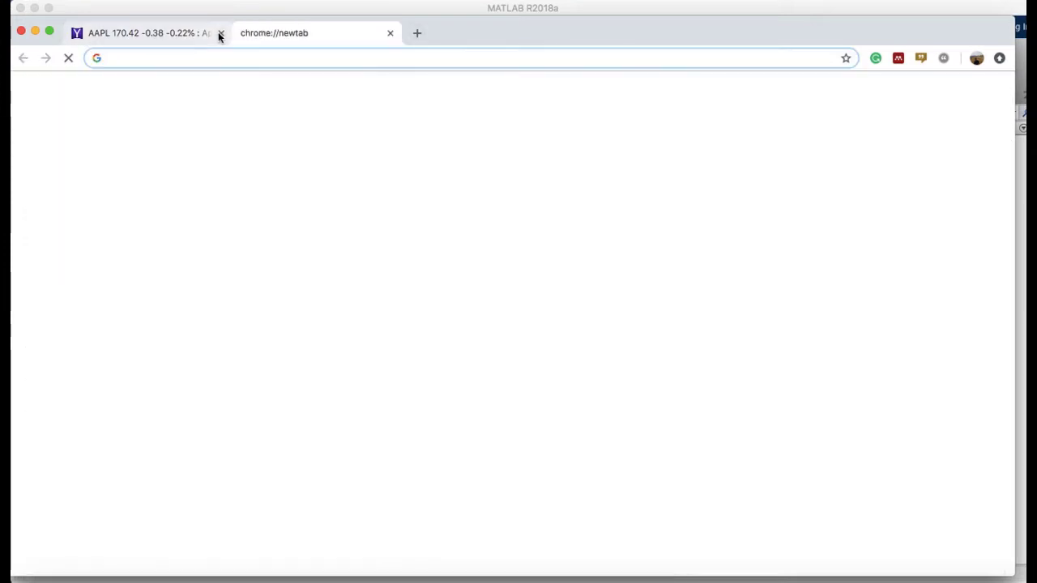
click(220, 34)
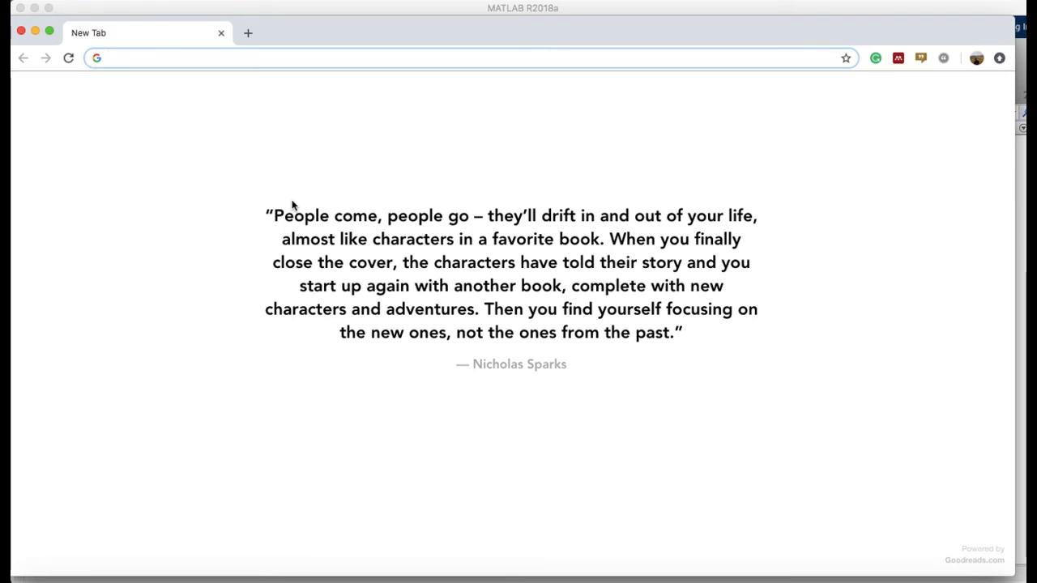
- Search Google for 'yahoo finance' from the new tab
drag(361, 37, 366, 27)
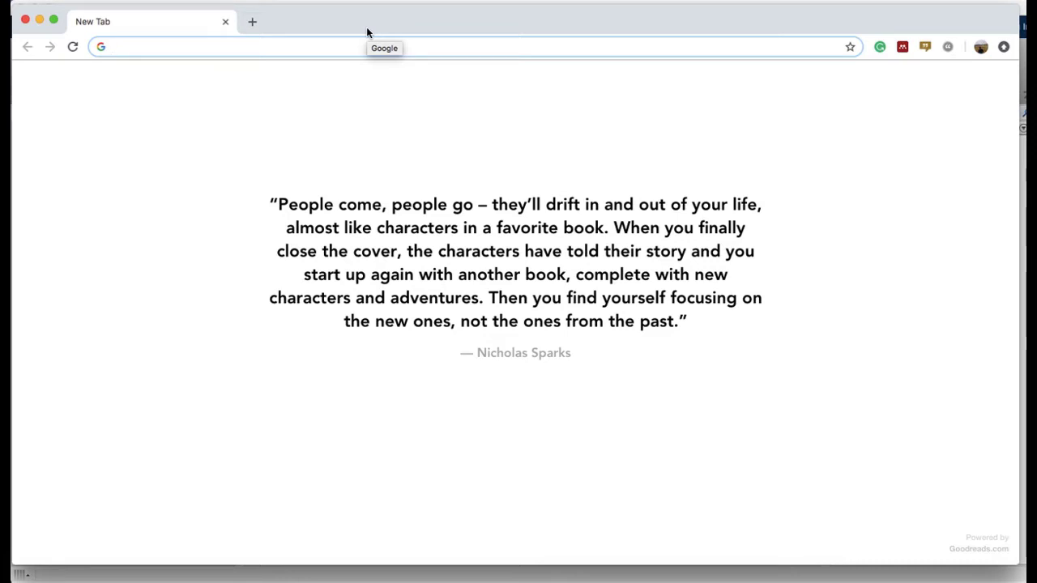
text(yahoo fin)
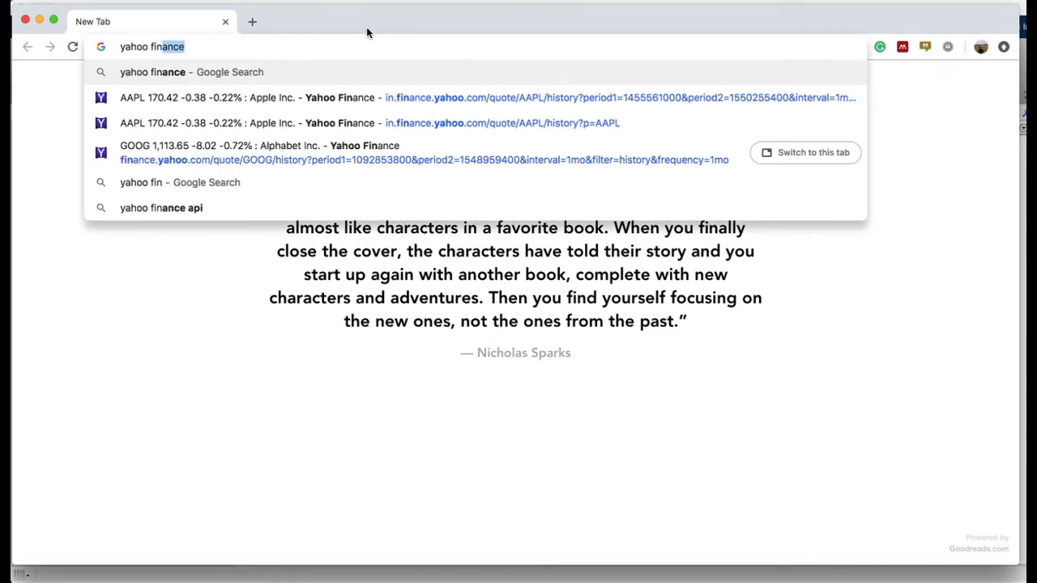
key(Return)
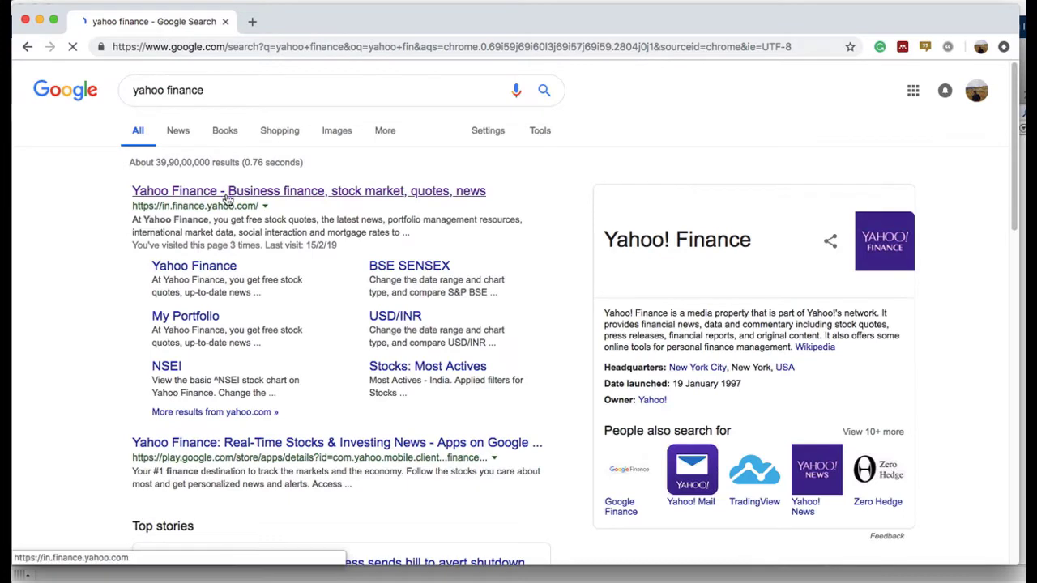
- Open Yahoo Finance from the results, search 'Apple' and choose AAPL, Apple Inc
click(230, 194)
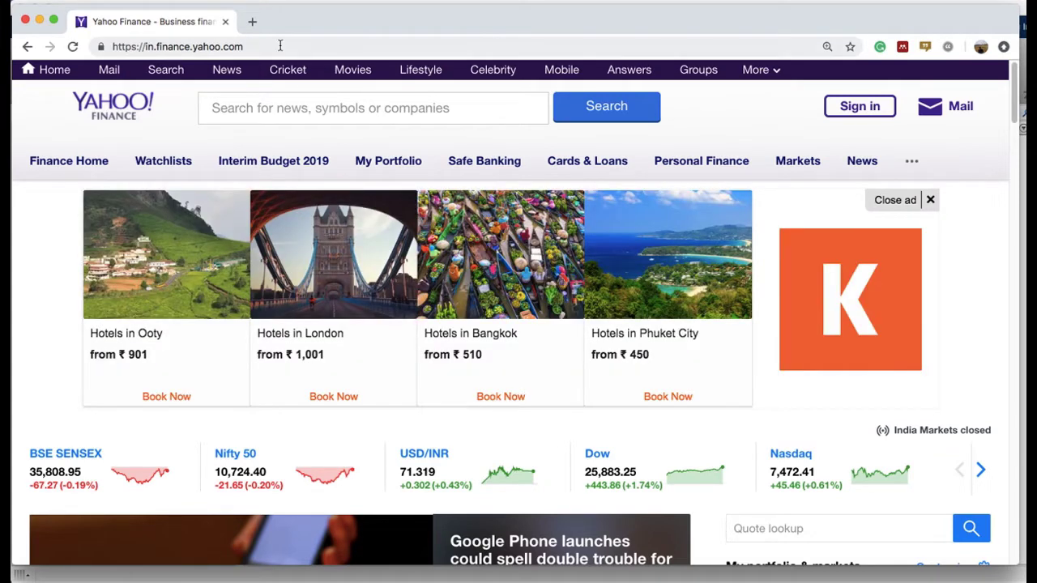
click(309, 109)
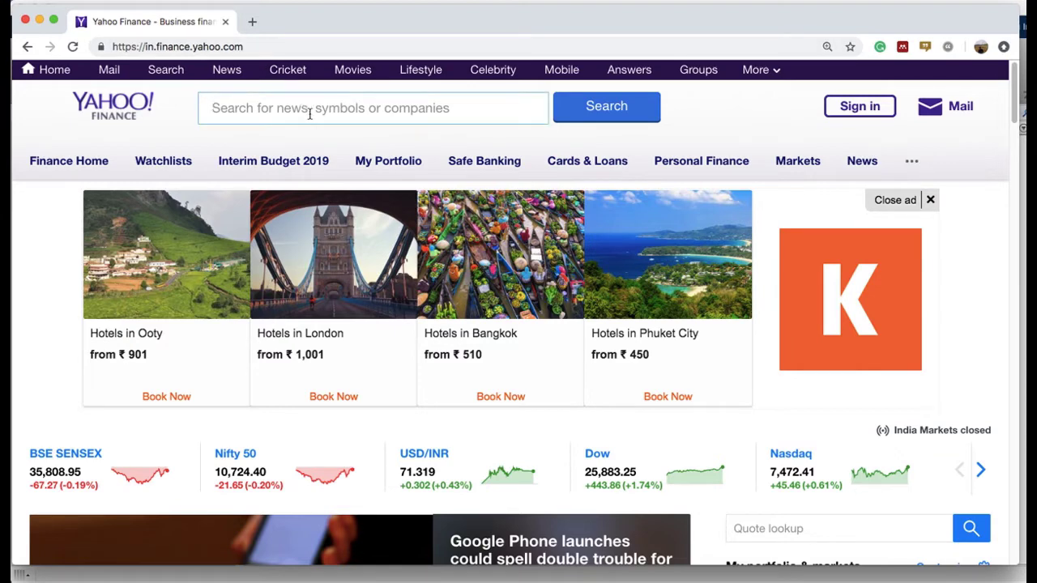
text(Appl)
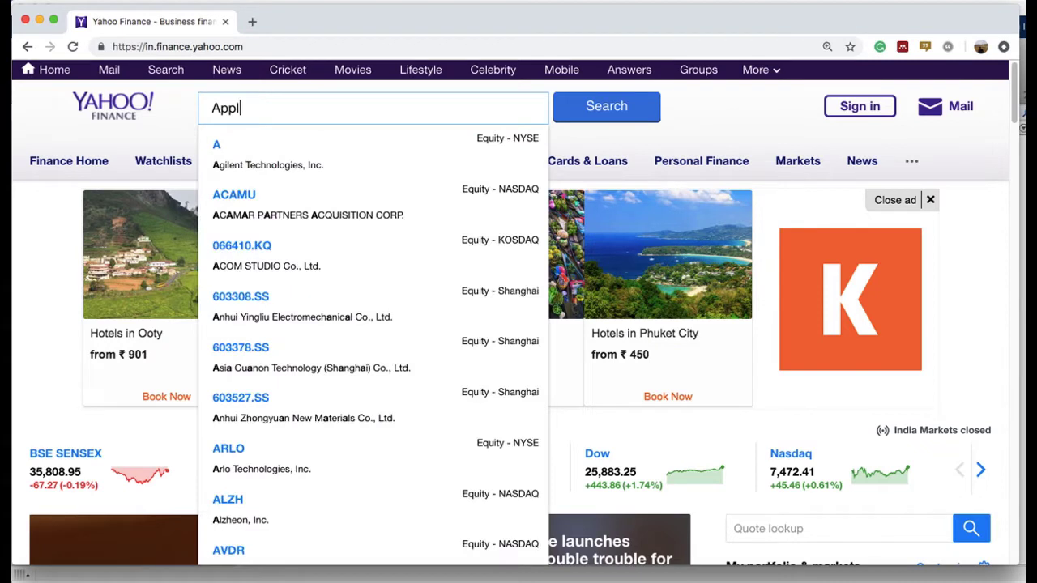
text(e)
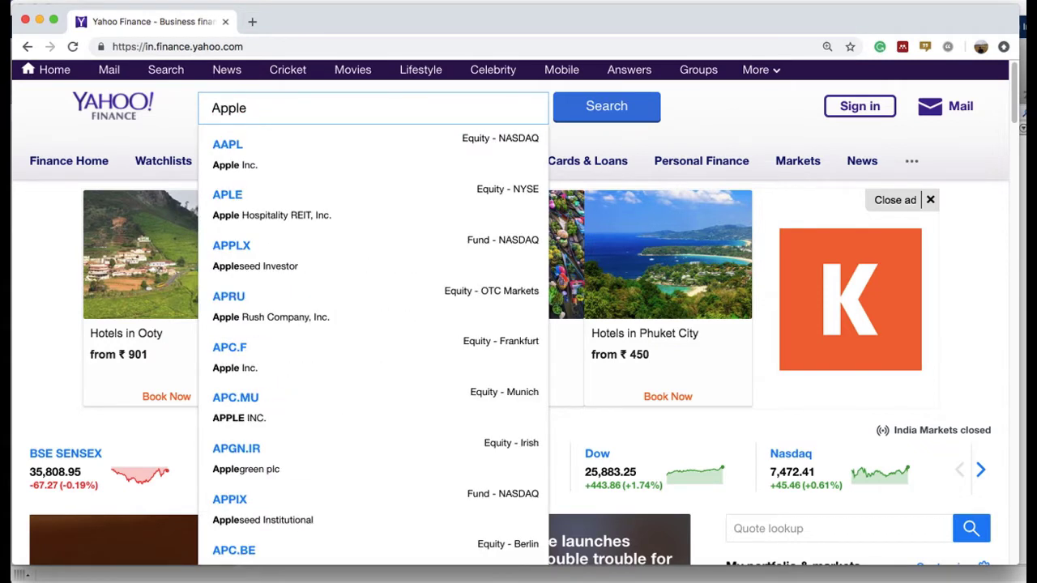
click(232, 153)
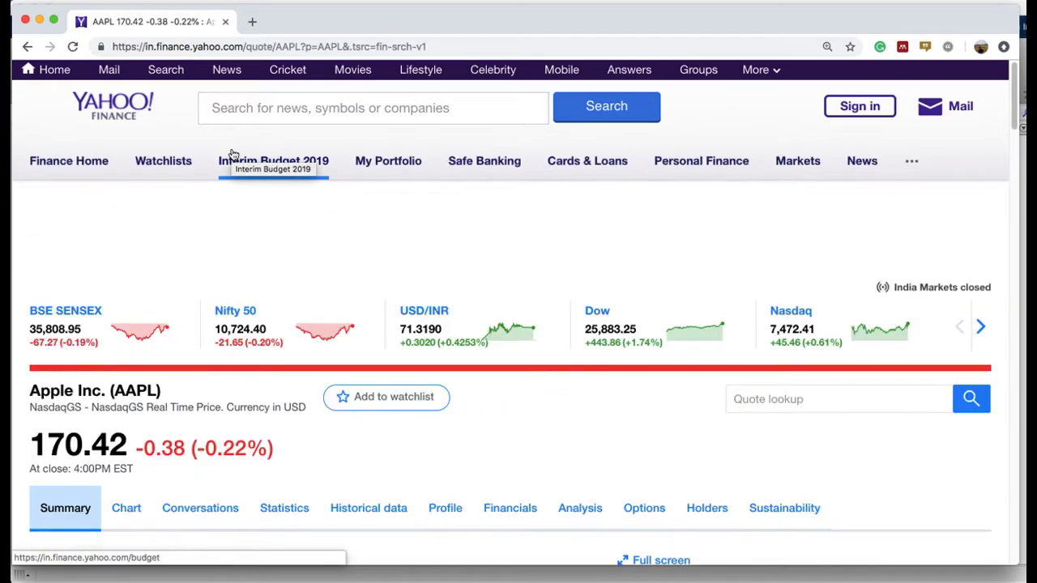
scroll(192, 386, down, 3)
scroll(193, 385, down, 3)
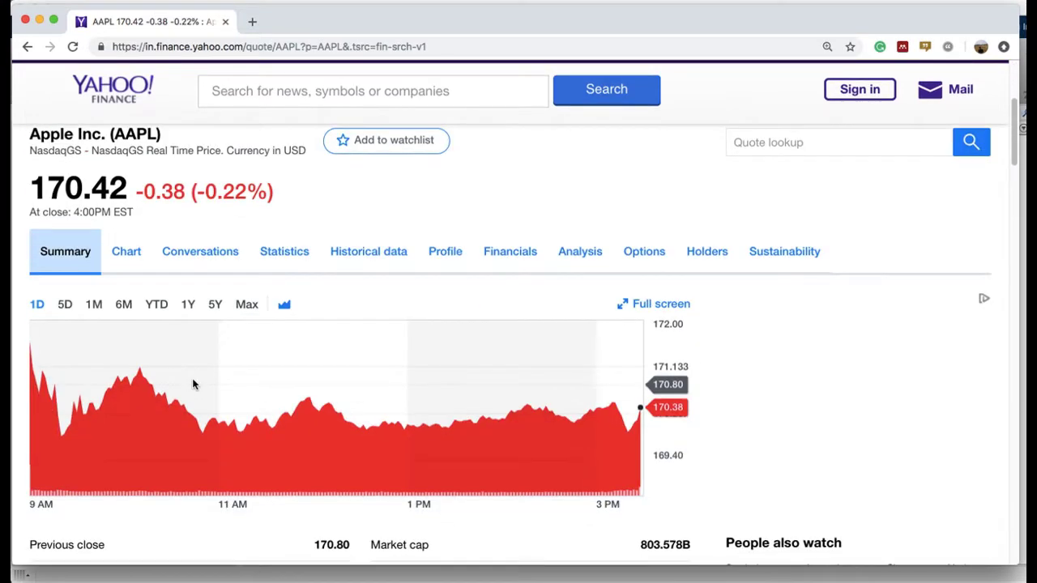
scroll(192, 385, up, 2)
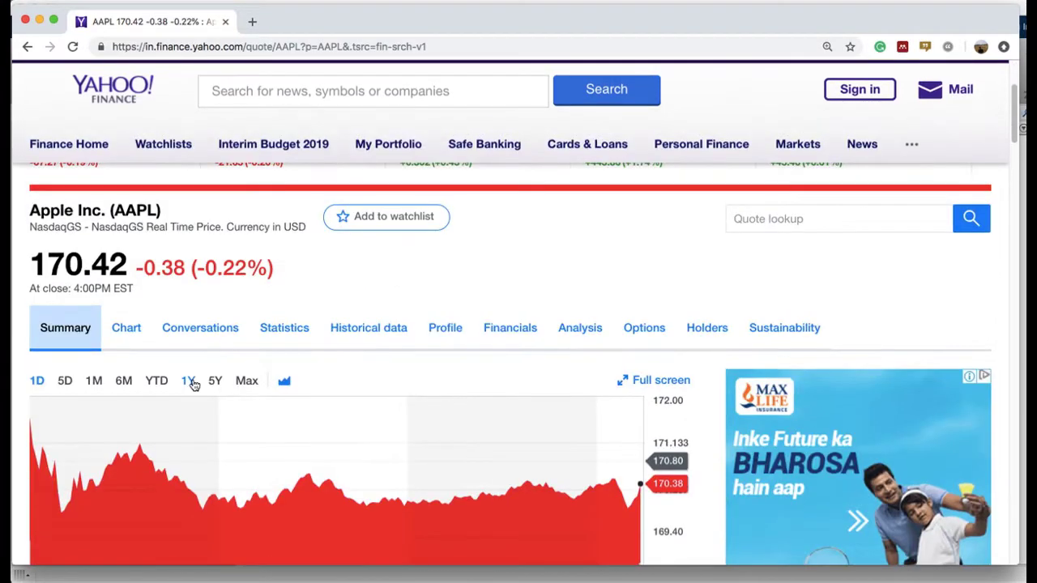
scroll(332, 334, up, 1)
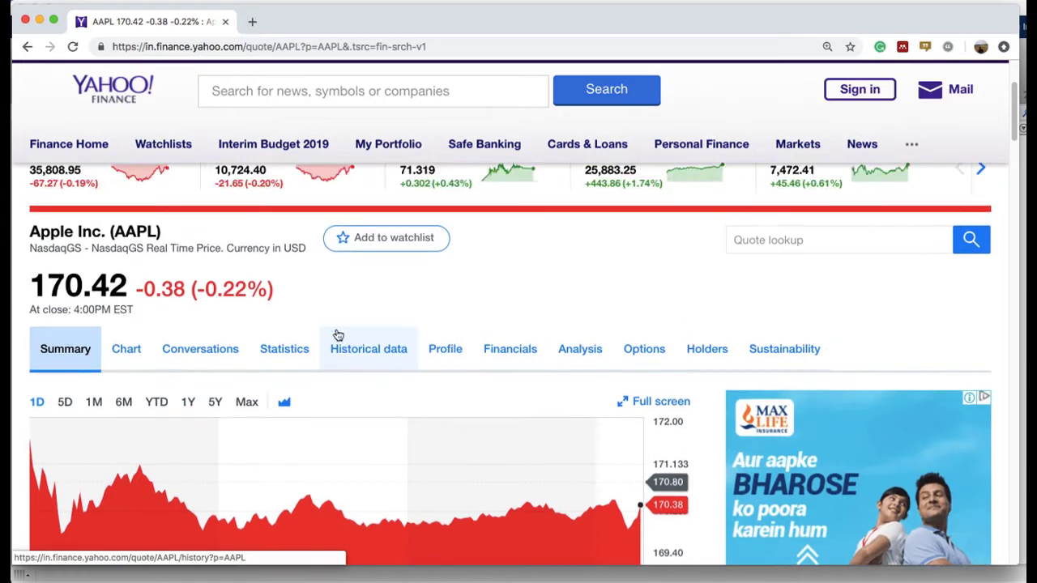
scroll(337, 334, down, 1)
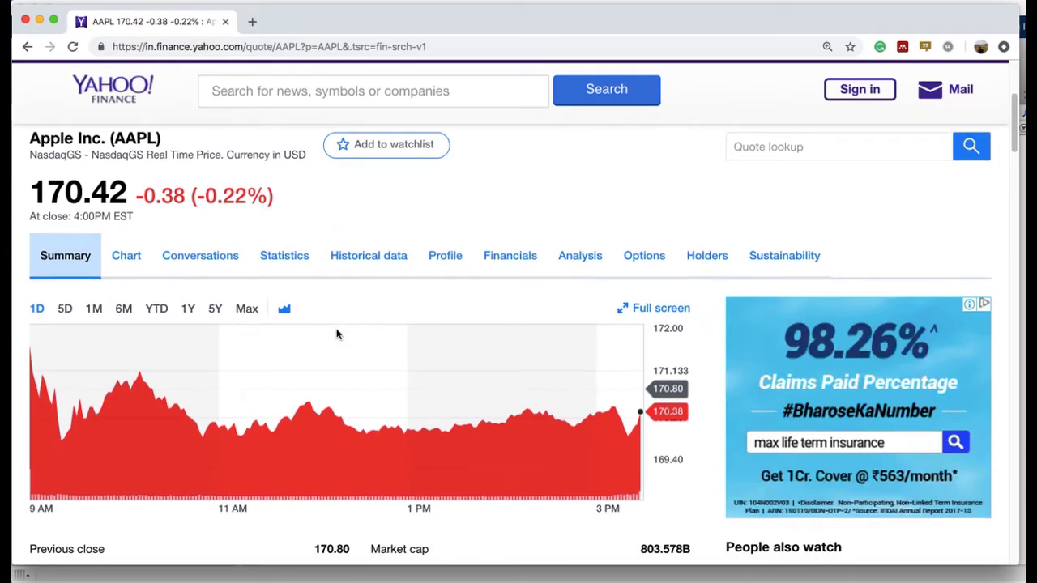
scroll(336, 333, down, 1)
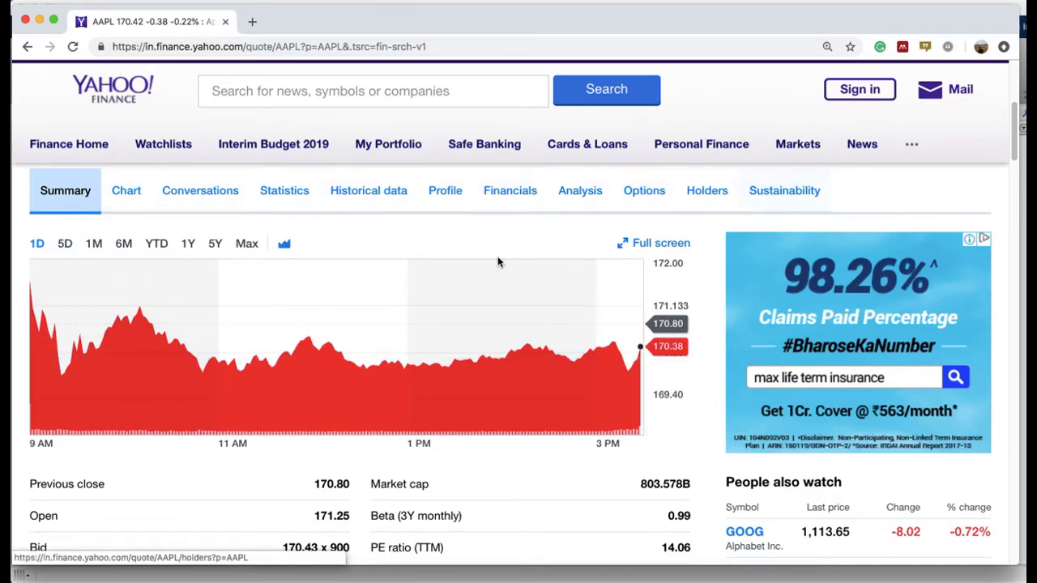
scroll(336, 279, up, 2)
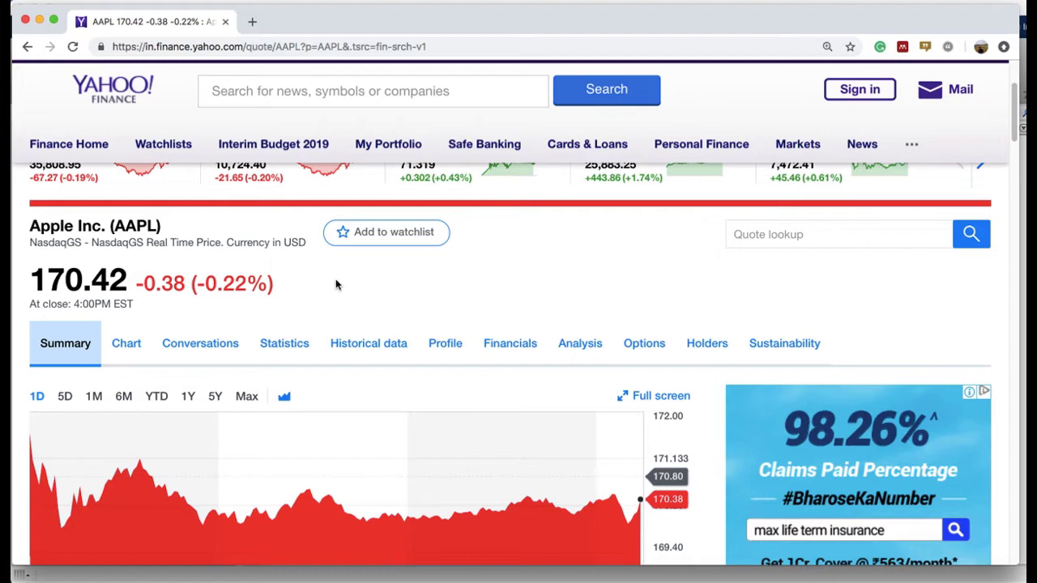
click(359, 347)
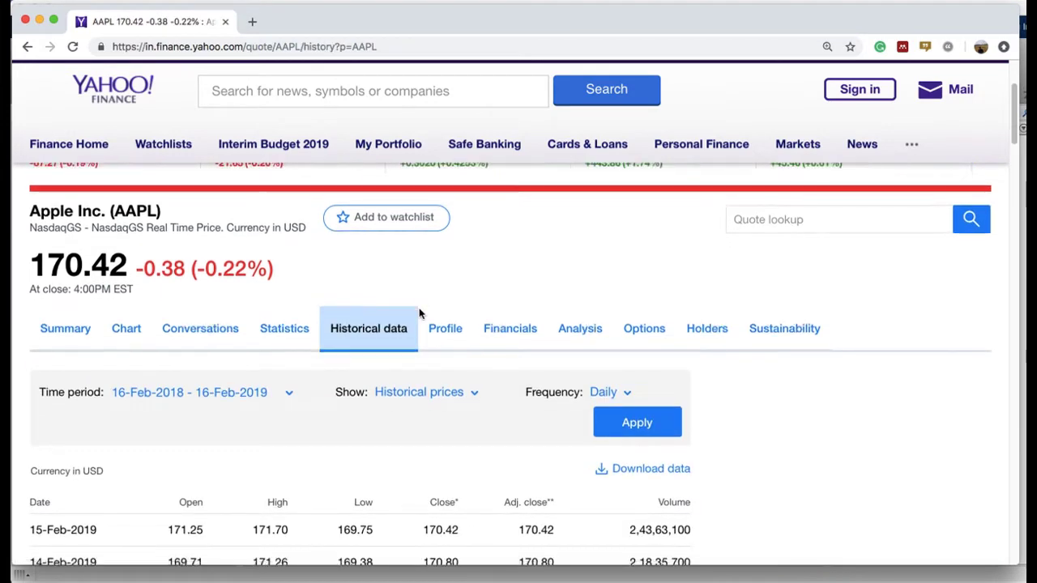
scroll(420, 313, down, 2)
scroll(420, 313, down, 4)
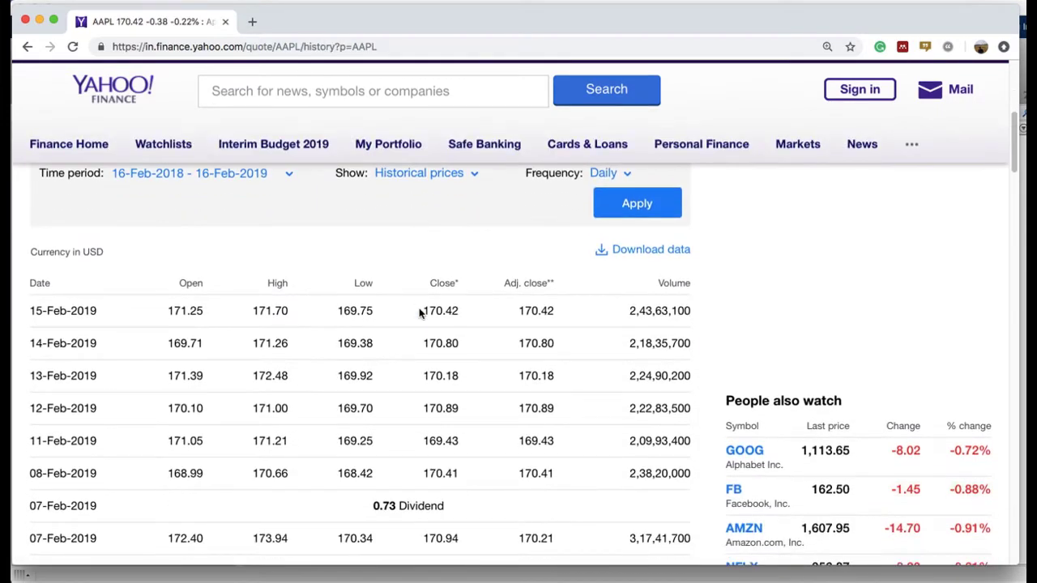
scroll(420, 313, up, 2)
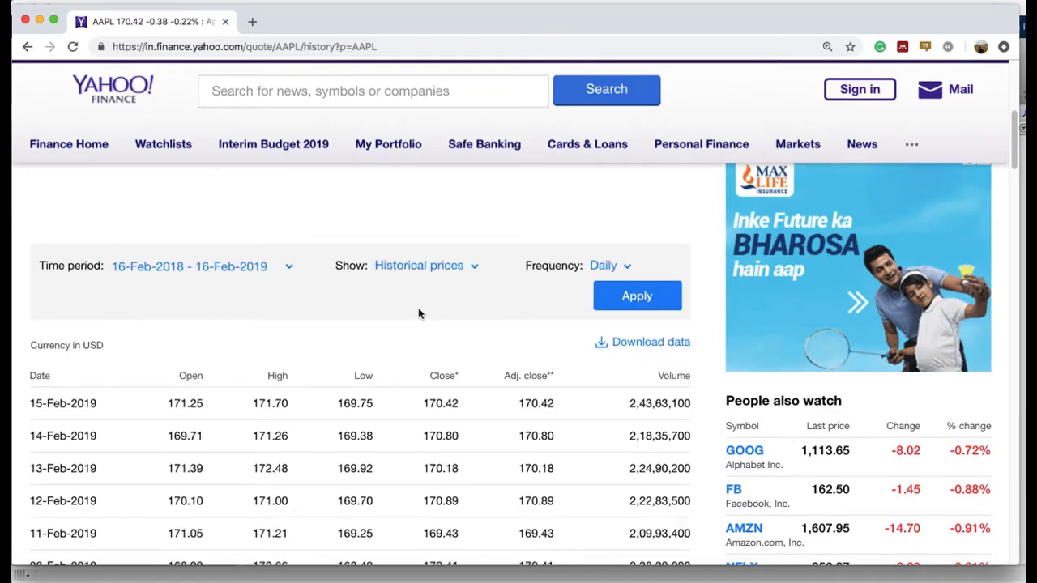
scroll(234, 274, up, 2)
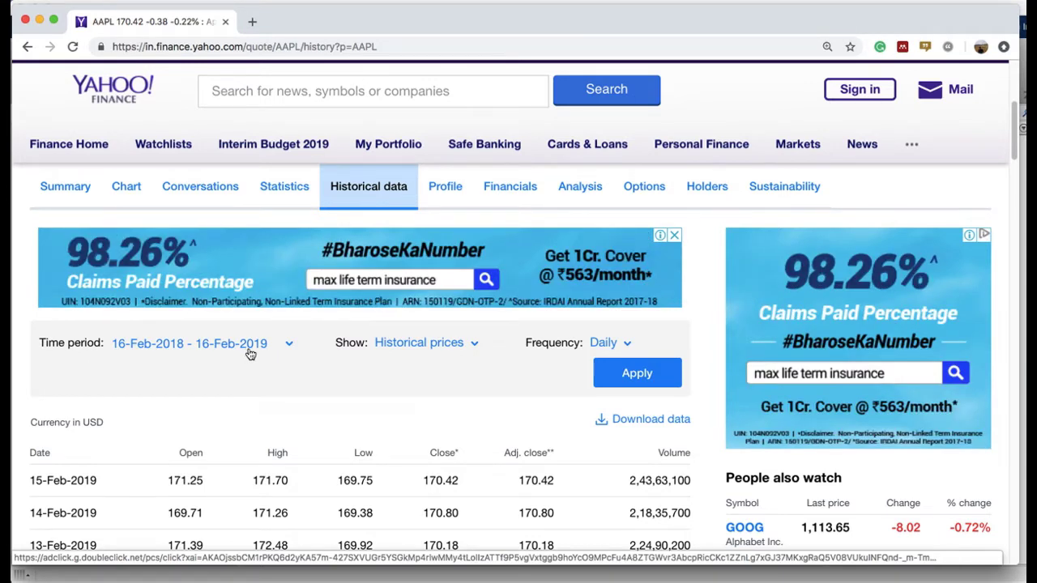
click(623, 348)
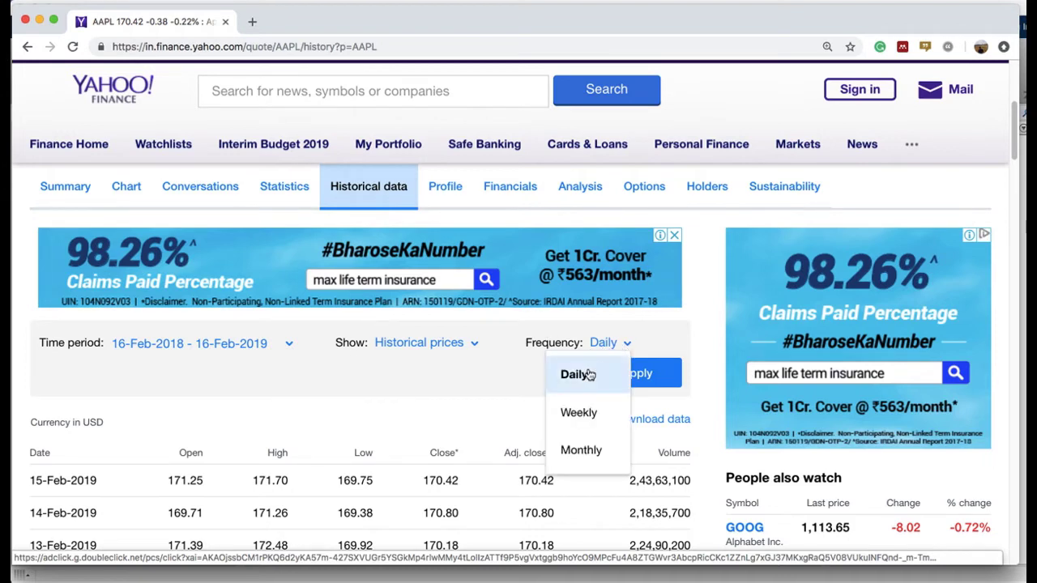
click(687, 338)
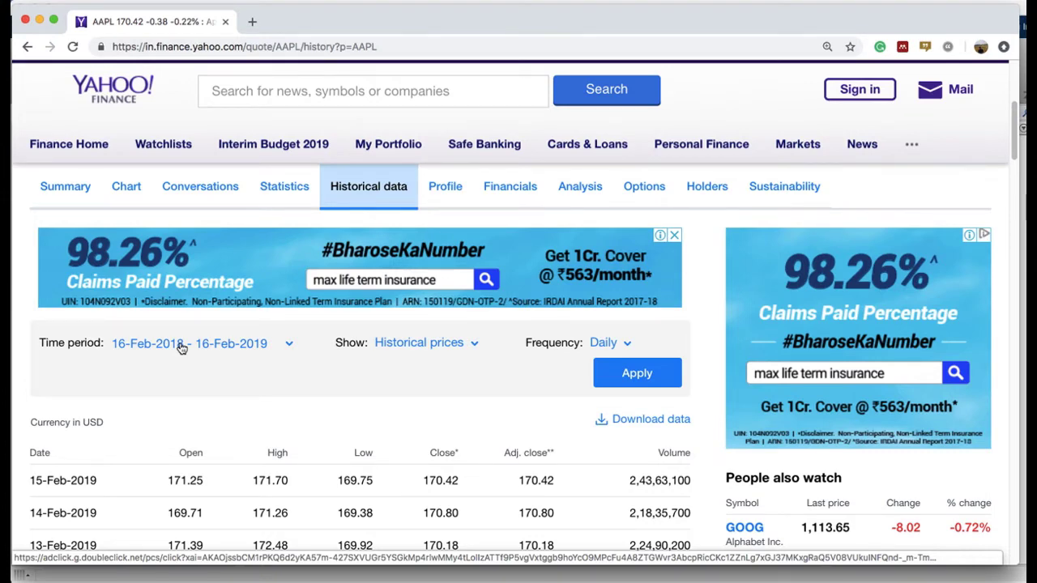
scroll(182, 347, down, 2)
scroll(182, 347, up, 2)
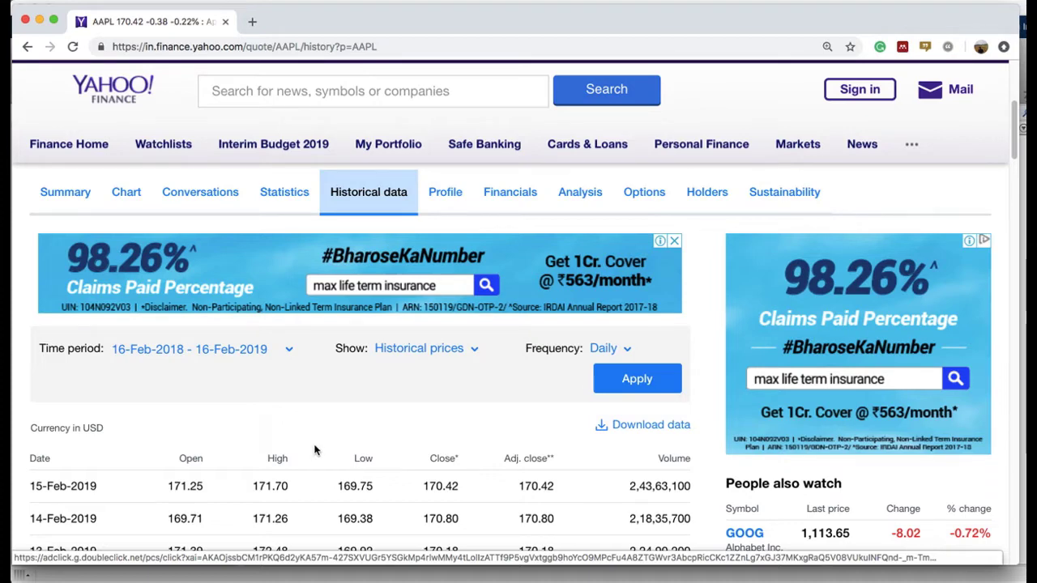
scroll(314, 451, up, 5)
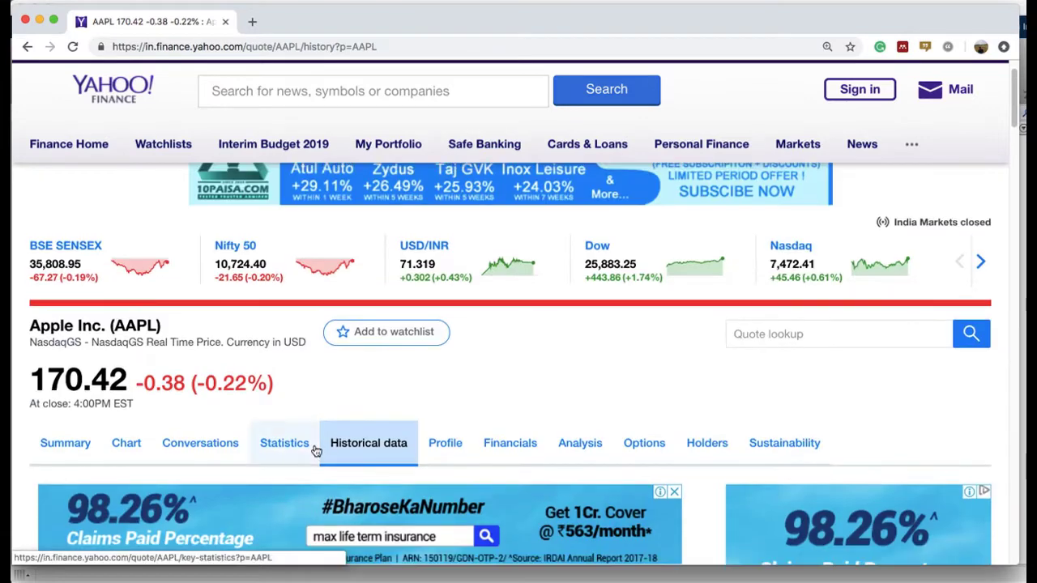
scroll(314, 451, down, 3)
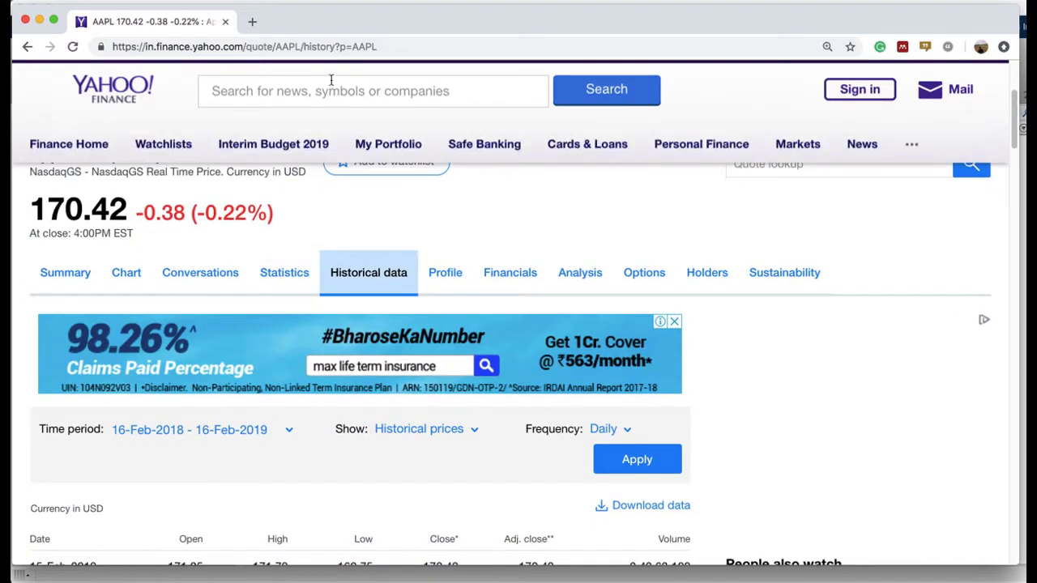
click(299, 51)
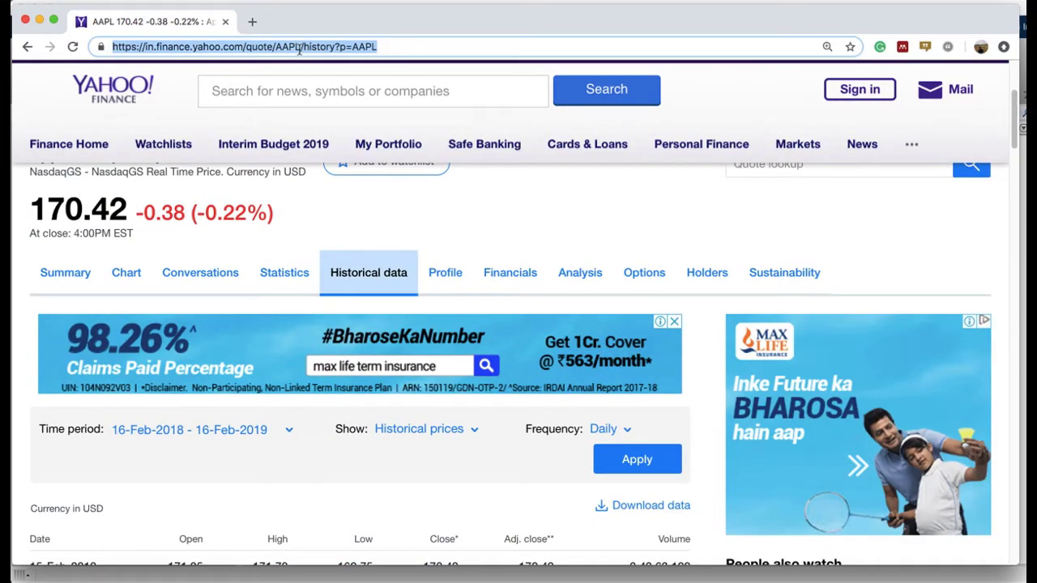
click(273, 50)
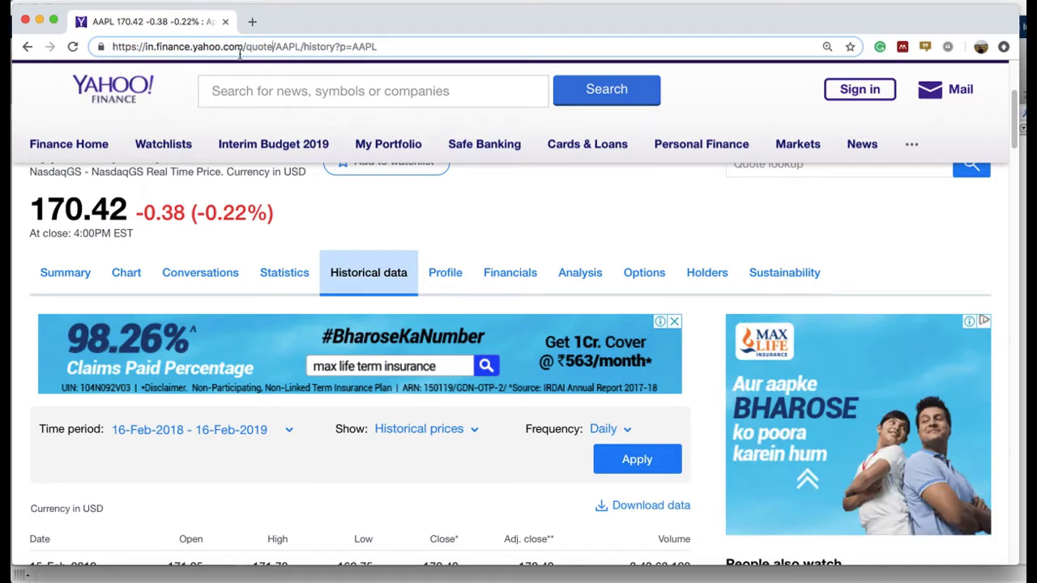
double_click(288, 47)
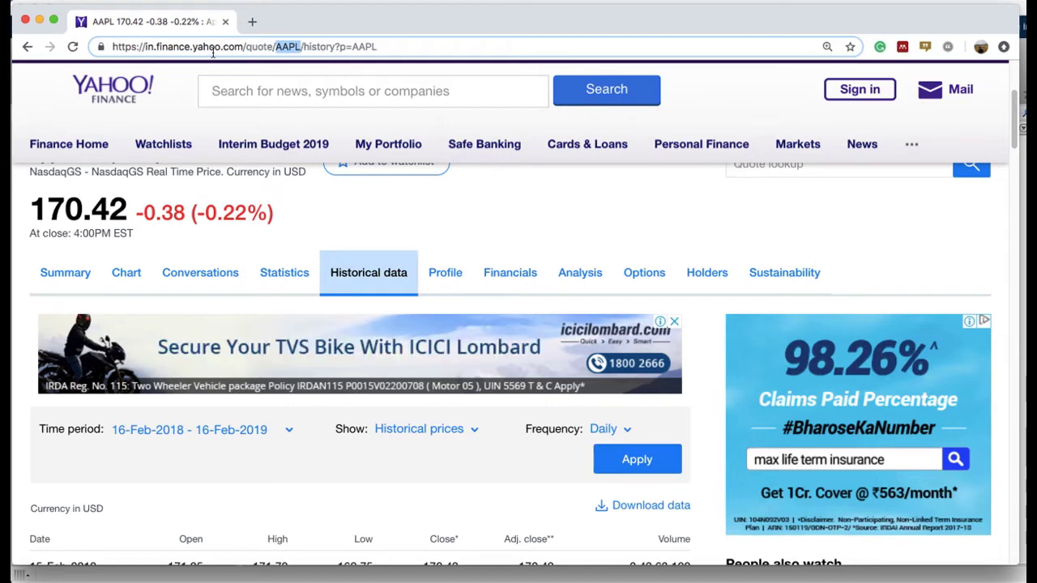
click(275, 46)
drag(275, 46, 122, 50)
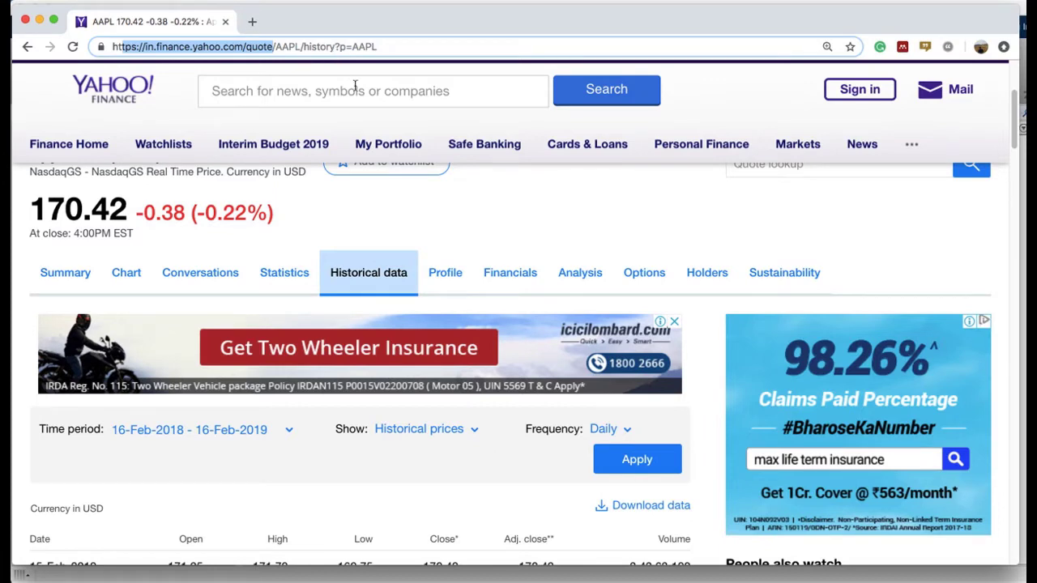
click(330, 49)
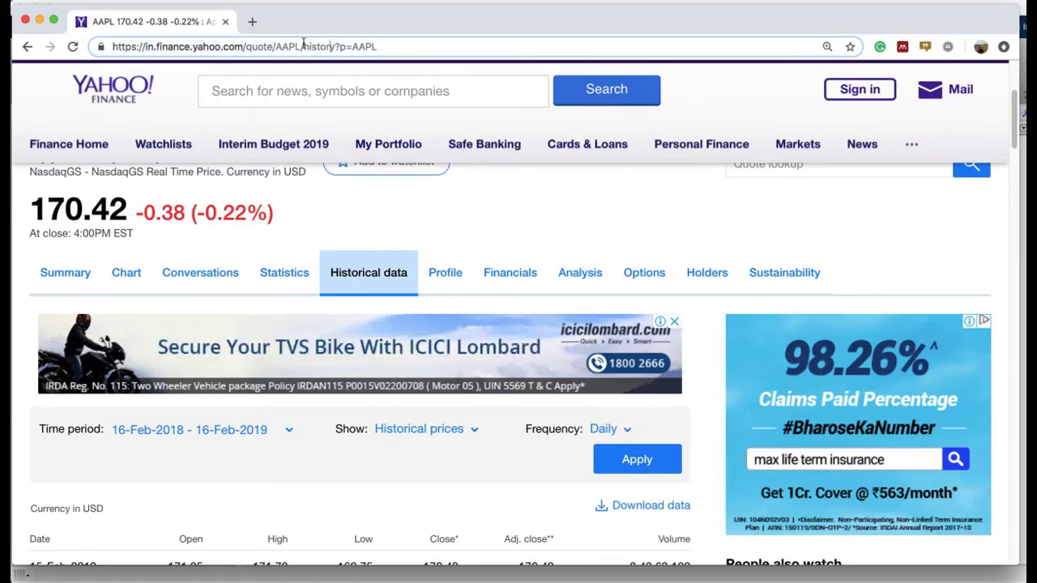
double_click(290, 47)
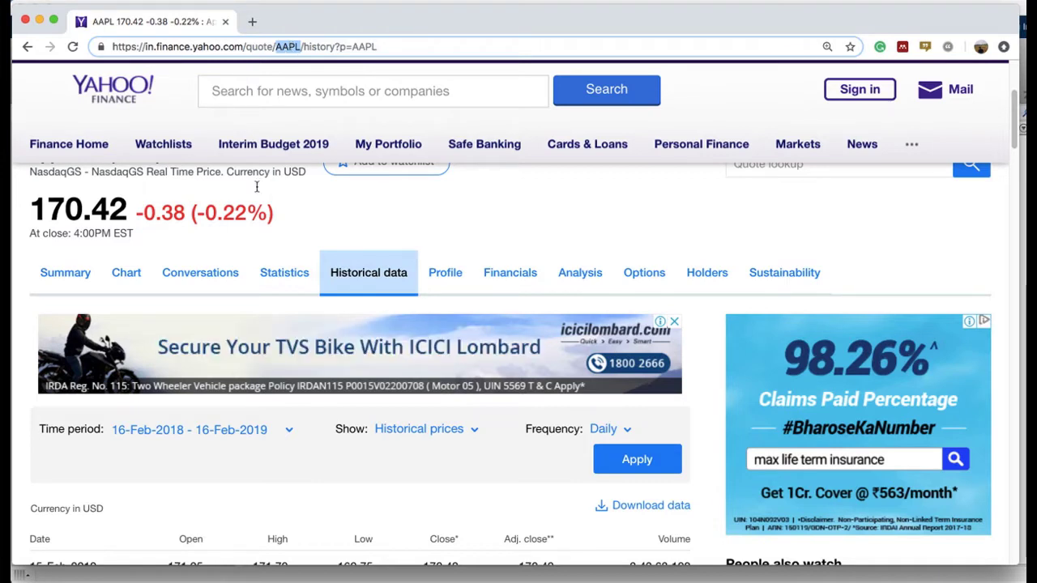
- Highlight the word 'history' in the address, then the AAPL ticker at its end
scroll(250, 217, up, 4)
scroll(250, 219, down, 3)
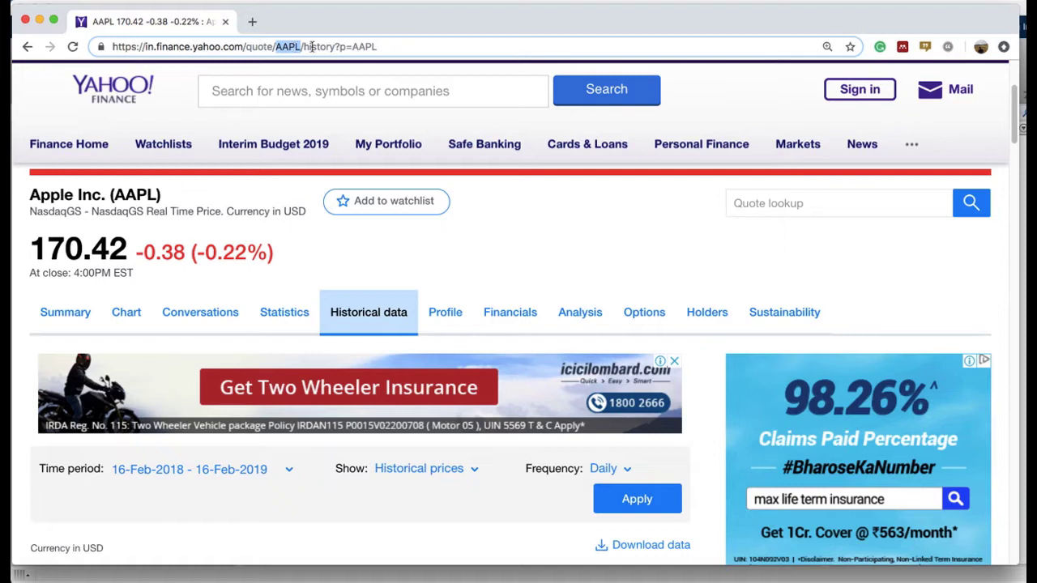
double_click(318, 46)
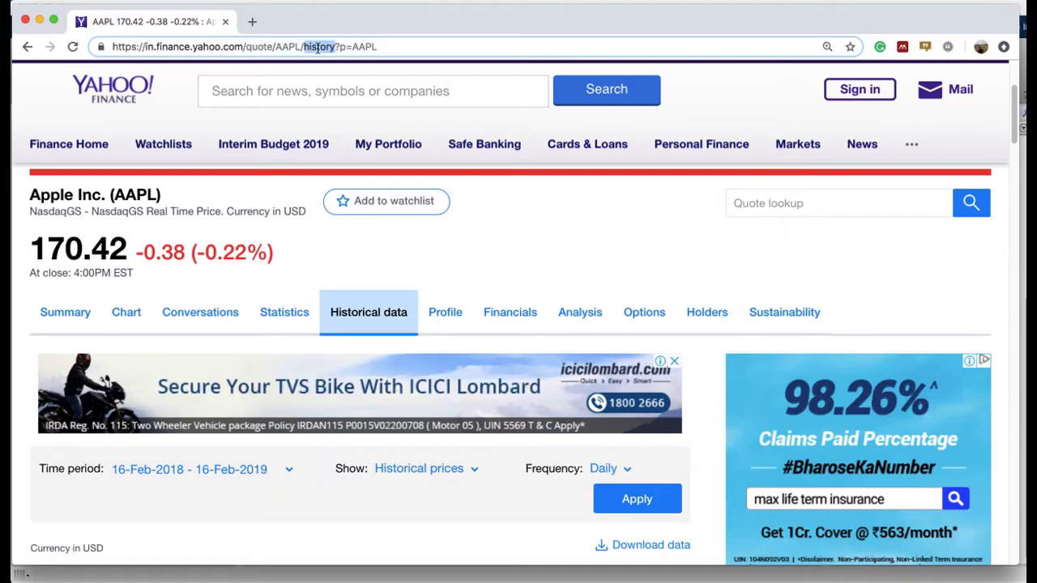
scroll(505, 328, down, 2)
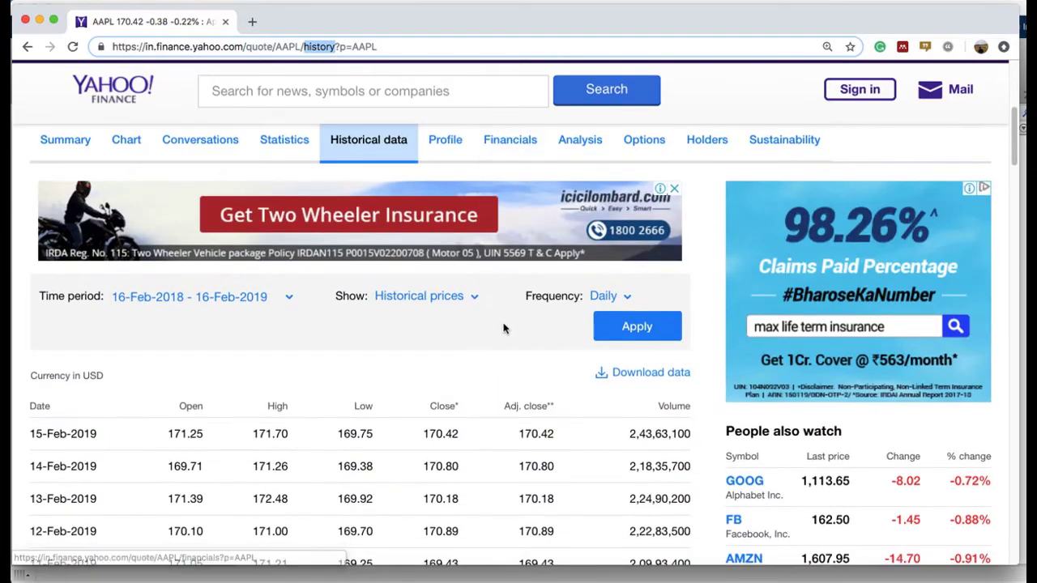
scroll(477, 314, up, 1)
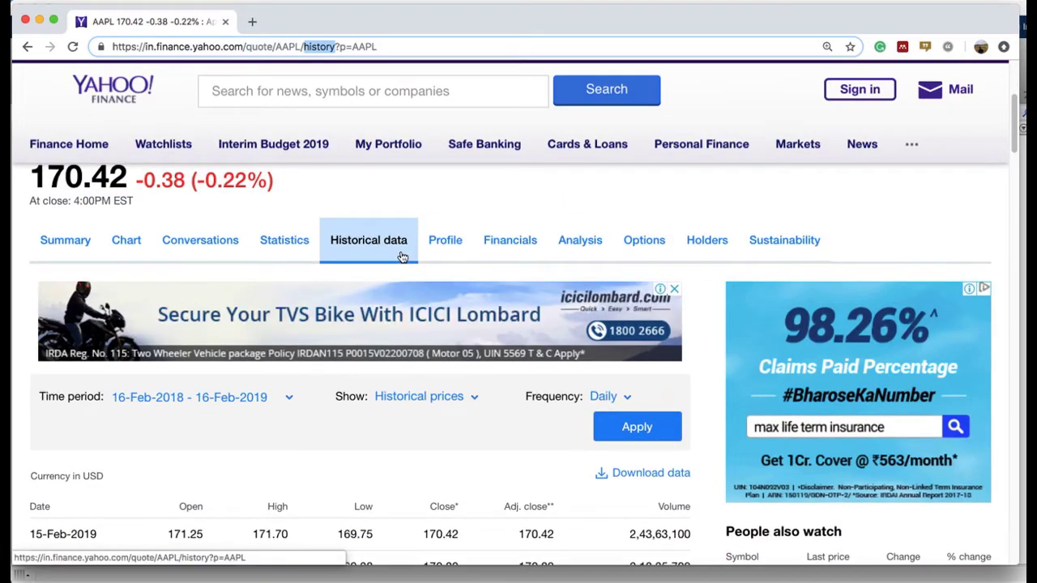
double_click(369, 47)
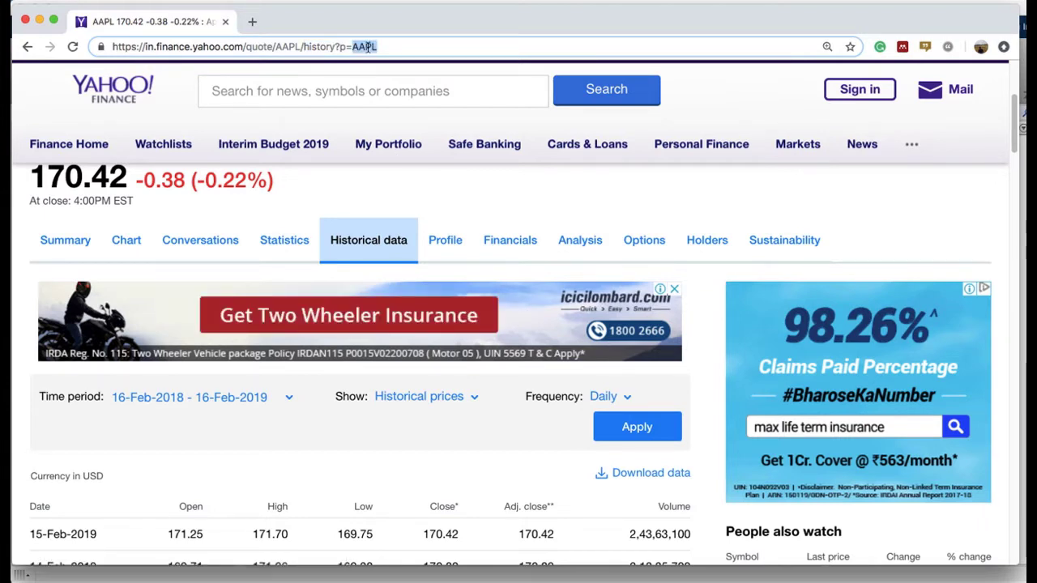